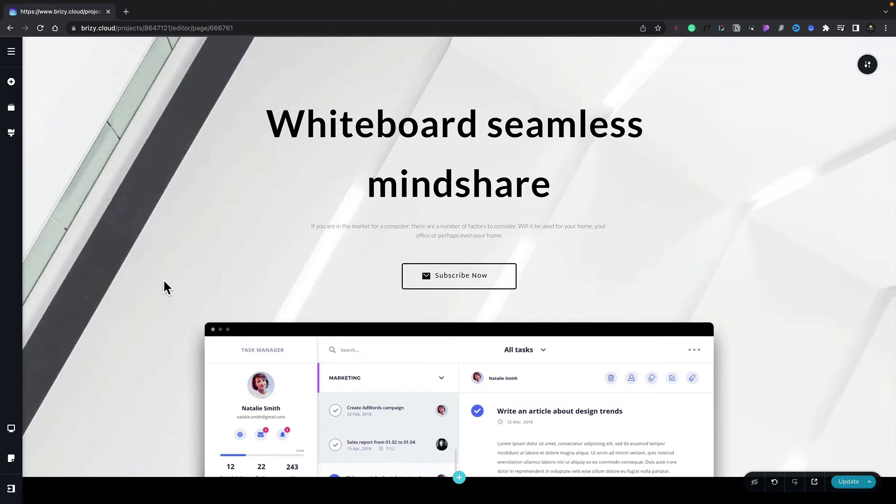
Step: Set the Subscribe Now button's link to a new popup and bring up the popup templates
click(448, 275)
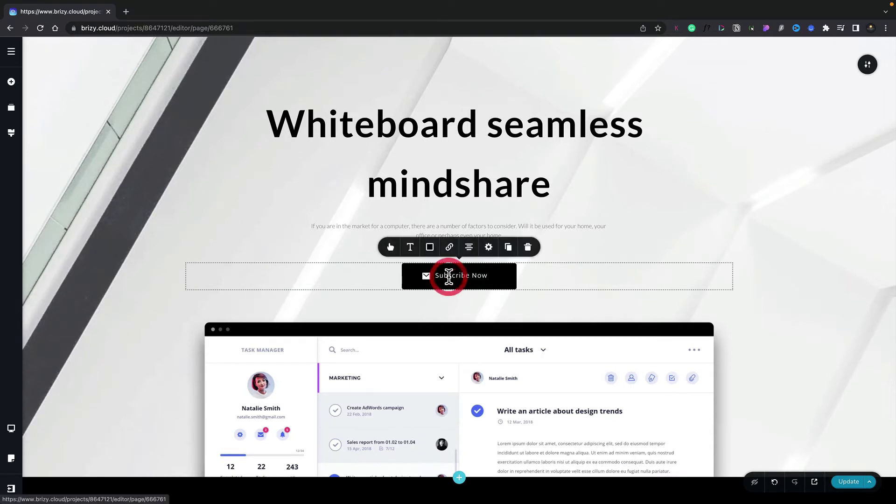
click(449, 249)
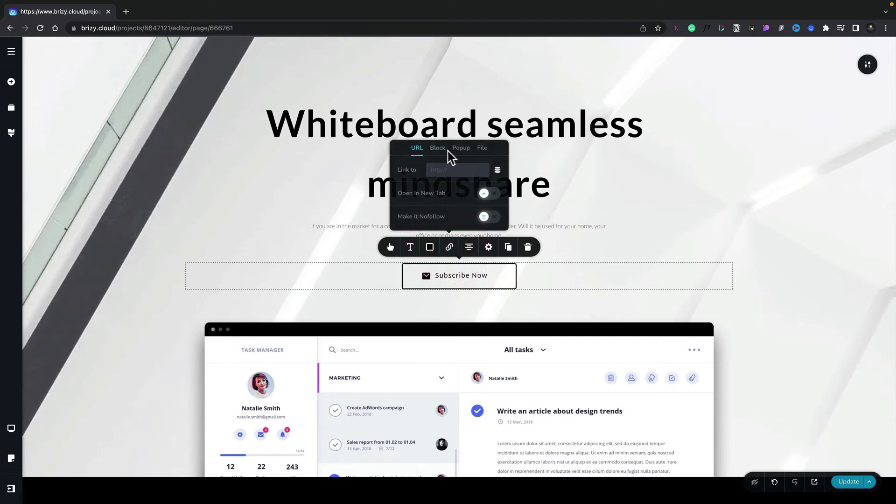
click(458, 149)
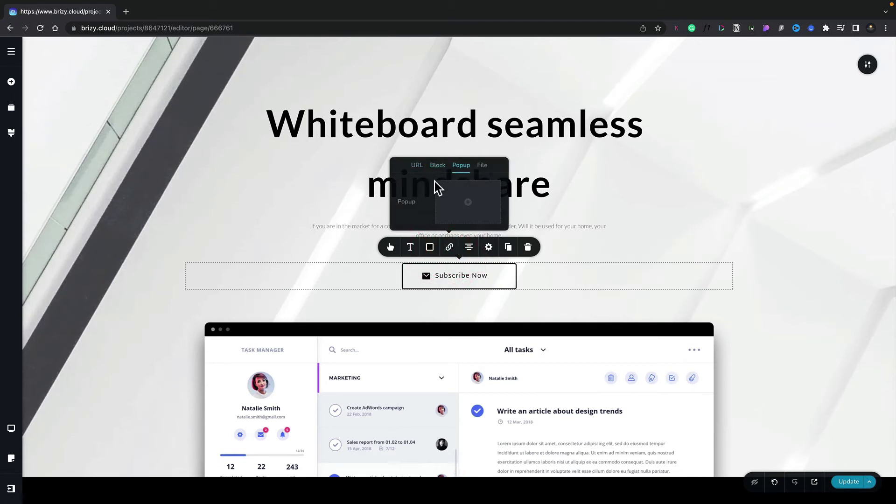
click(451, 198)
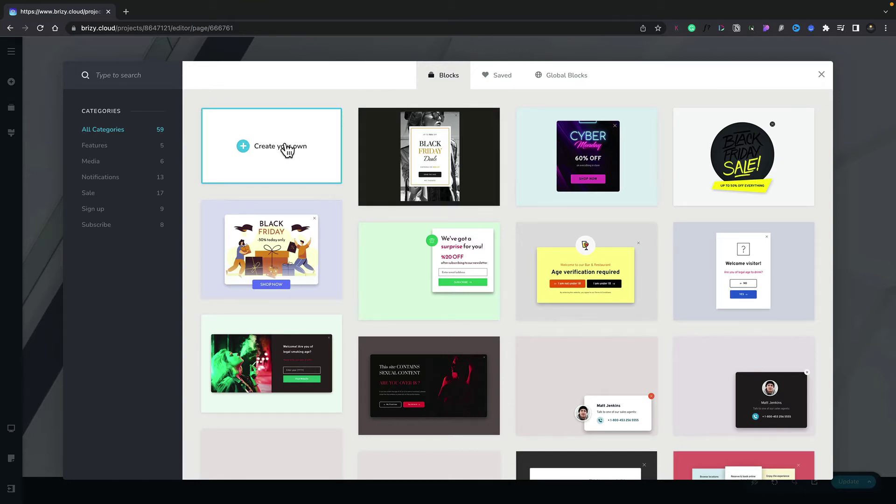
Step: Browse the Sign up, Subscribe, Sale and Notification categories, then choose the first Sign up template
scroll(512, 271, down, 2)
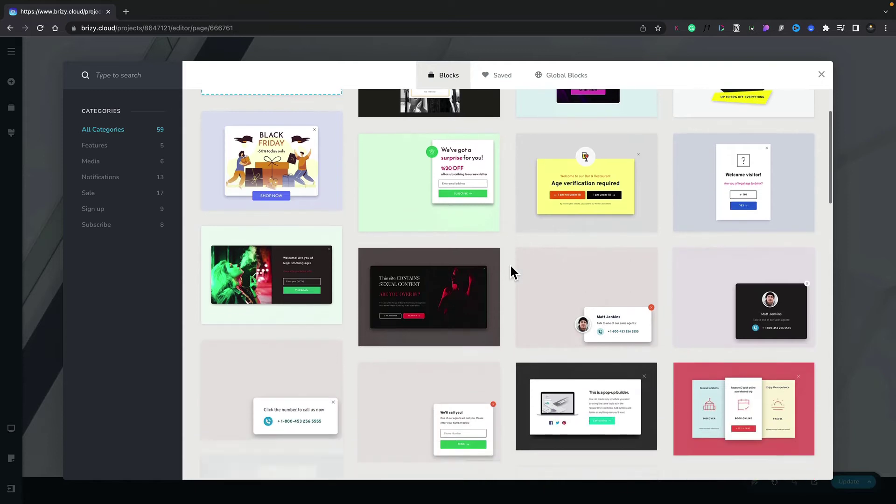
scroll(512, 269, down, 3)
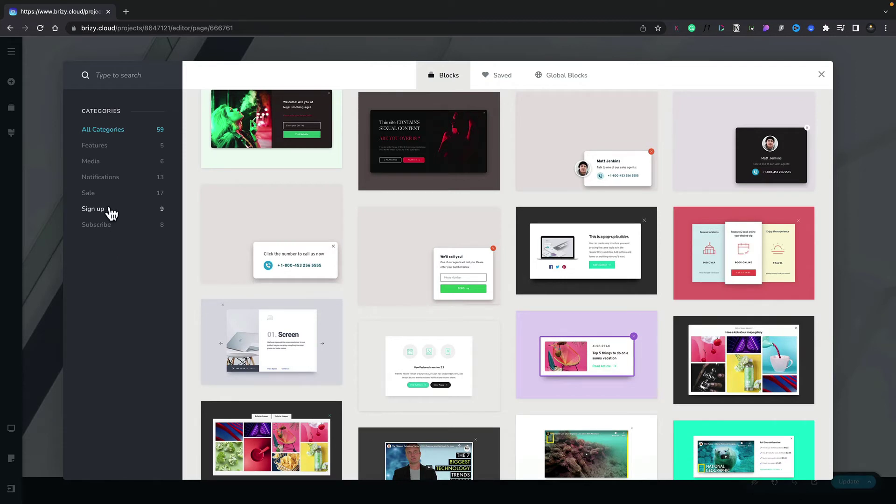
click(93, 209)
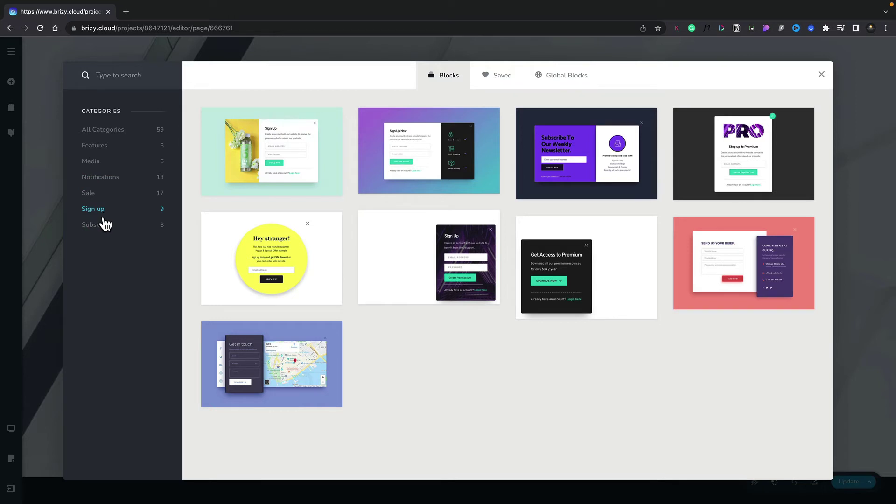
click(100, 226)
click(91, 194)
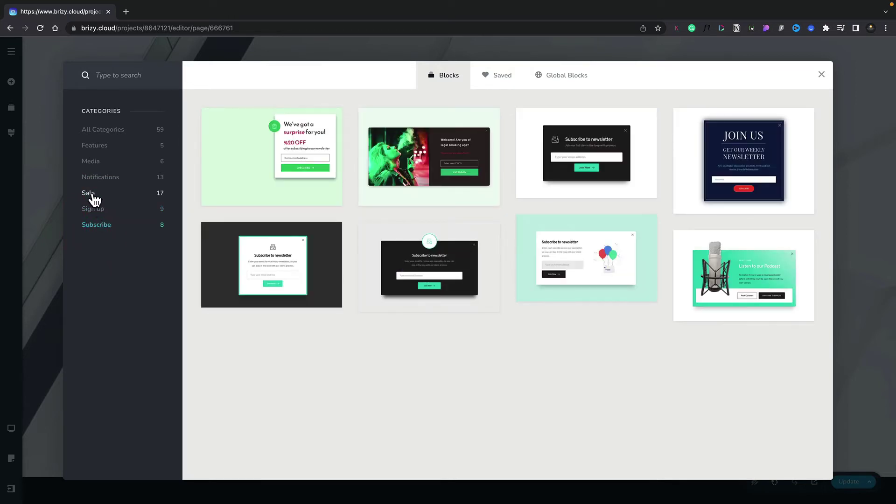
click(103, 180)
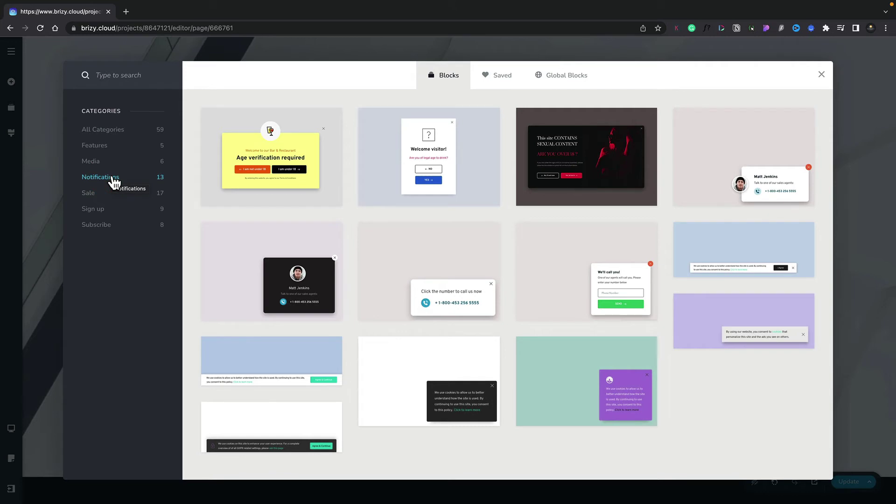
click(106, 211)
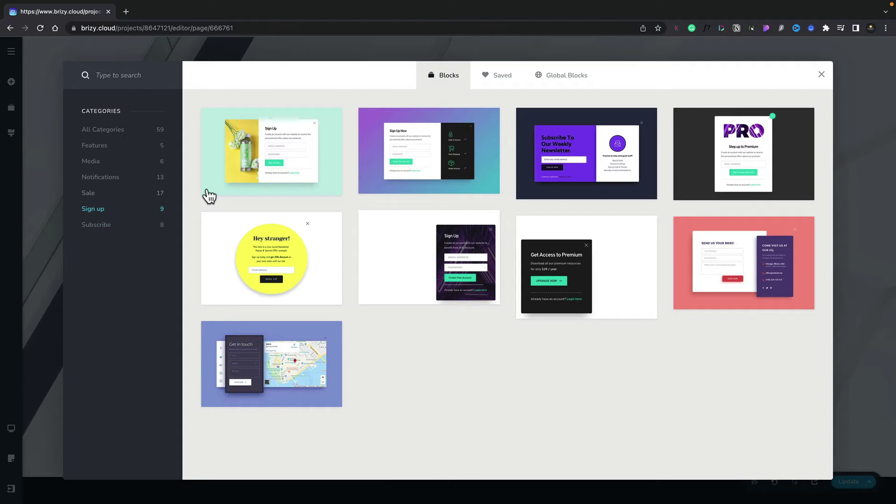
click(285, 174)
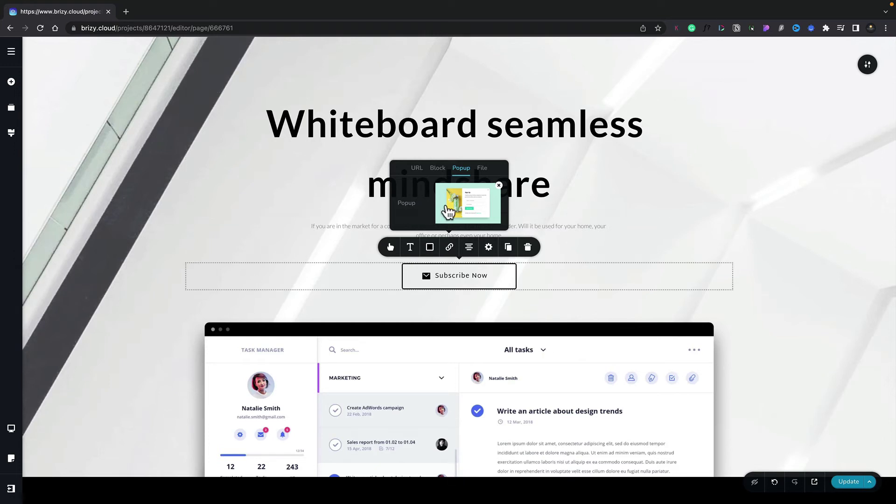
Step: In the Sign Up popup, remove the yellow bottle photo from the image column
click(462, 210)
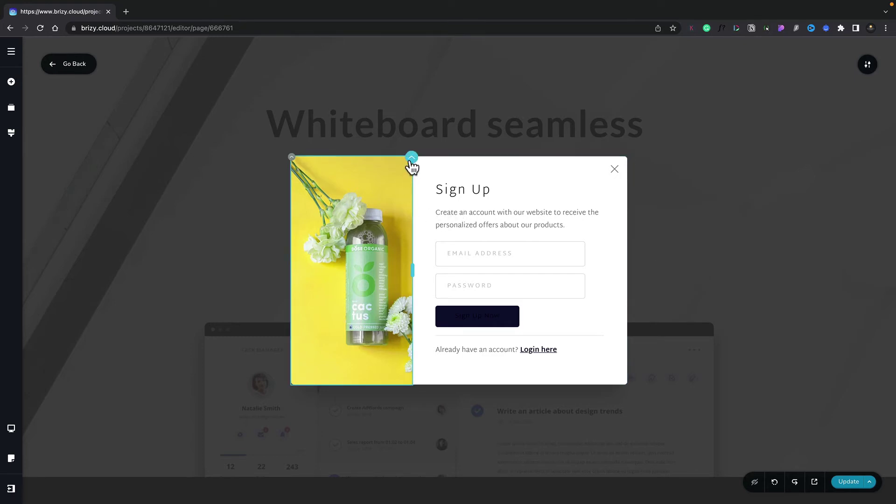
click(410, 161)
click(355, 181)
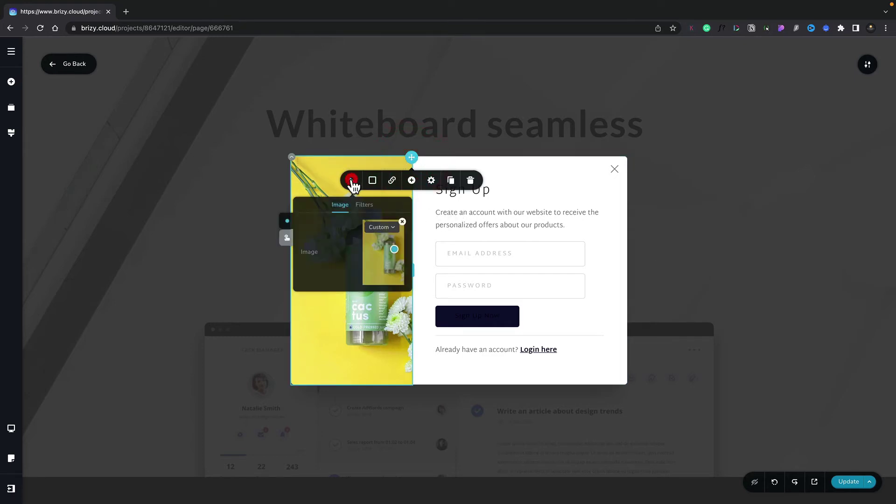
click(402, 221)
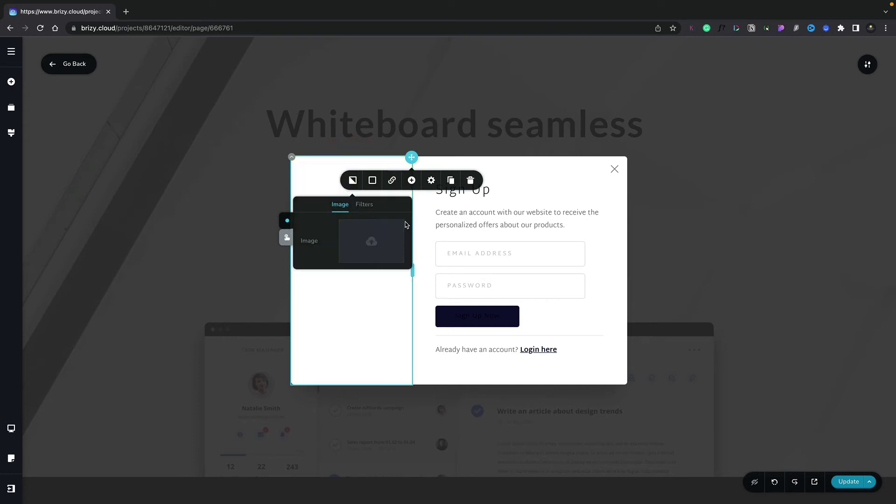
Step: Upload 12-Light.jpg as the column image and shift its focal point left
click(378, 244)
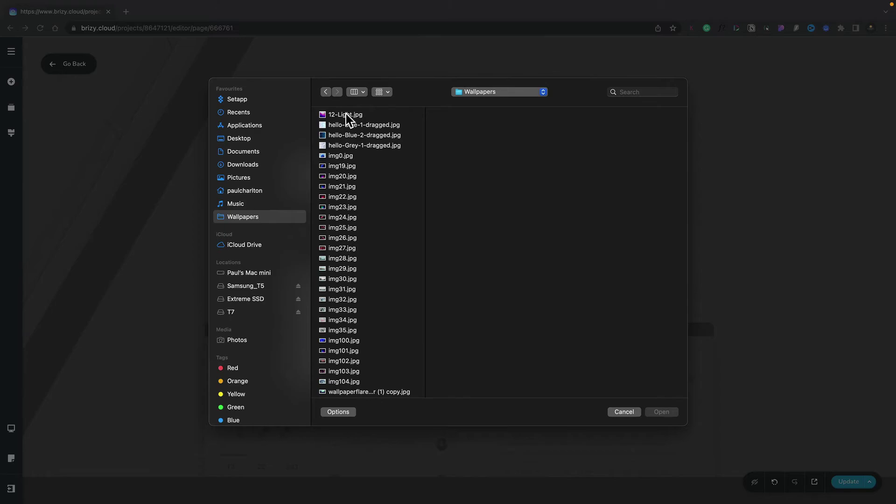
click(345, 113)
click(658, 412)
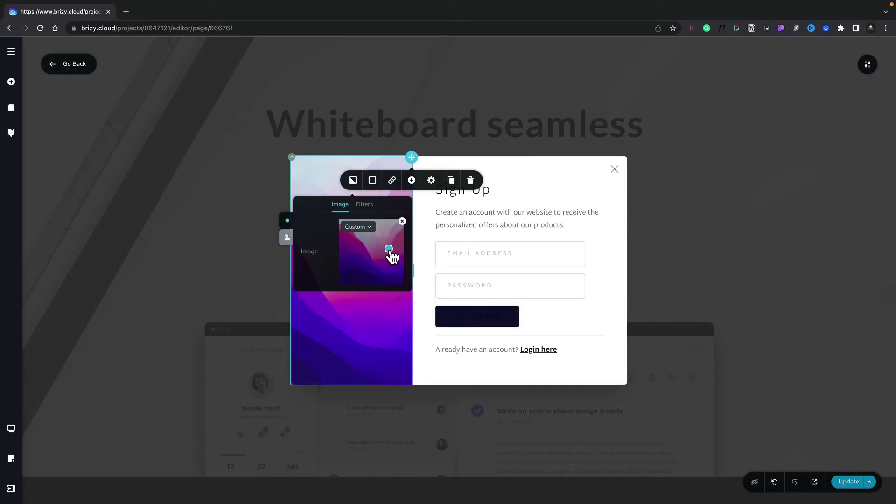
drag(390, 251, 361, 243)
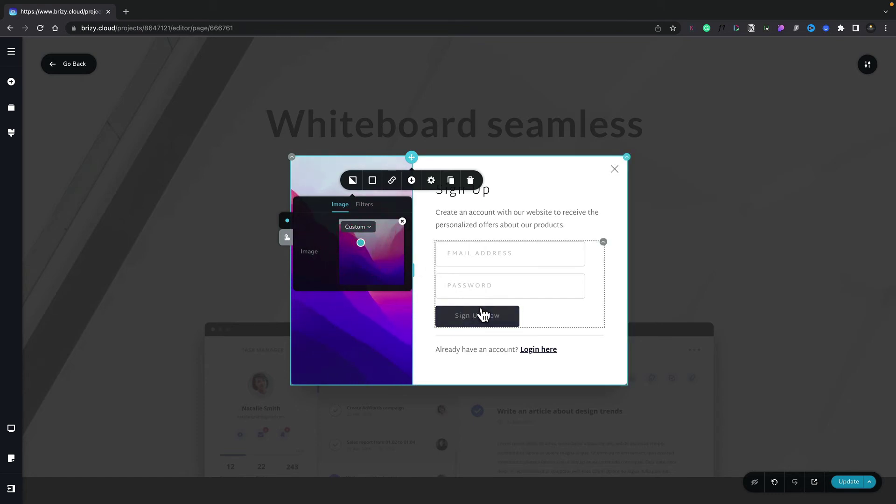
Step: Make the Sign Up Now button's label text white
click(502, 314)
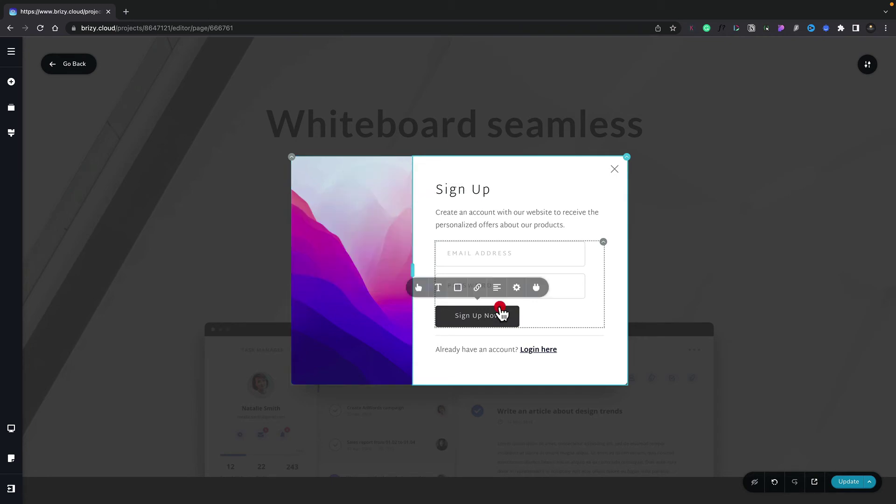
click(458, 290)
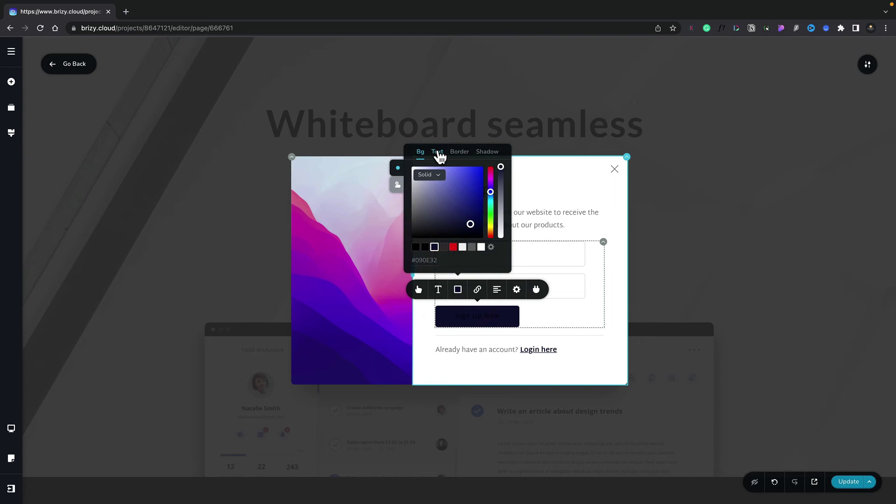
click(438, 152)
click(482, 248)
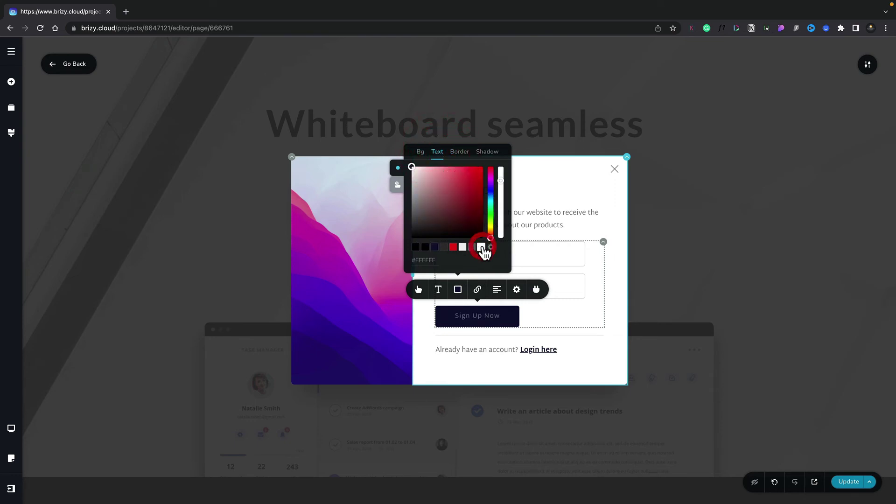
Step: Set the button's hover colours: text light grey #EFEFEF, background red #F32A10
click(397, 185)
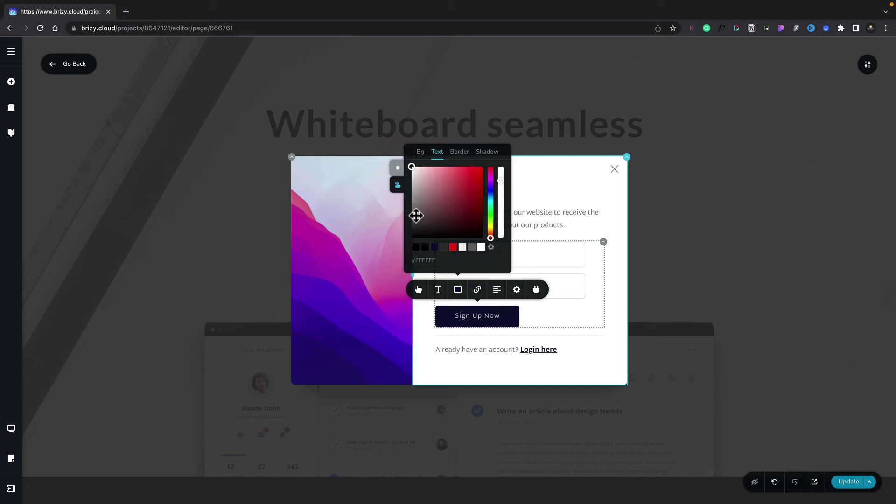
click(453, 249)
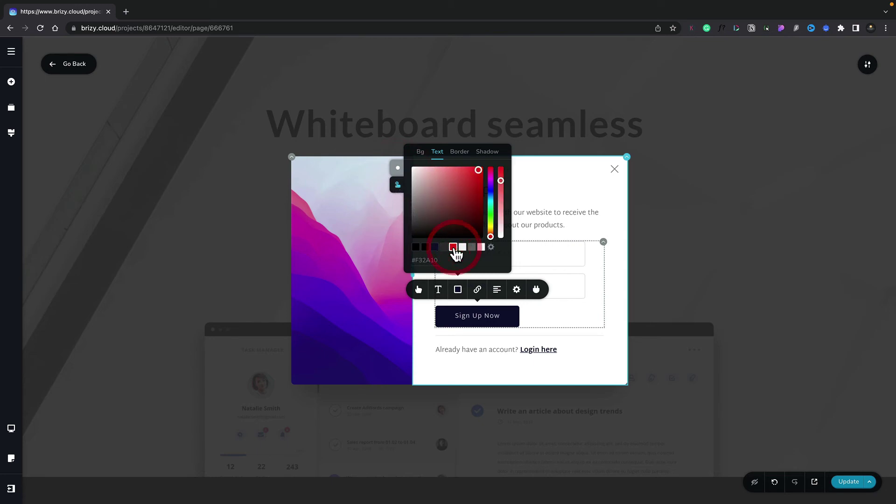
click(463, 248)
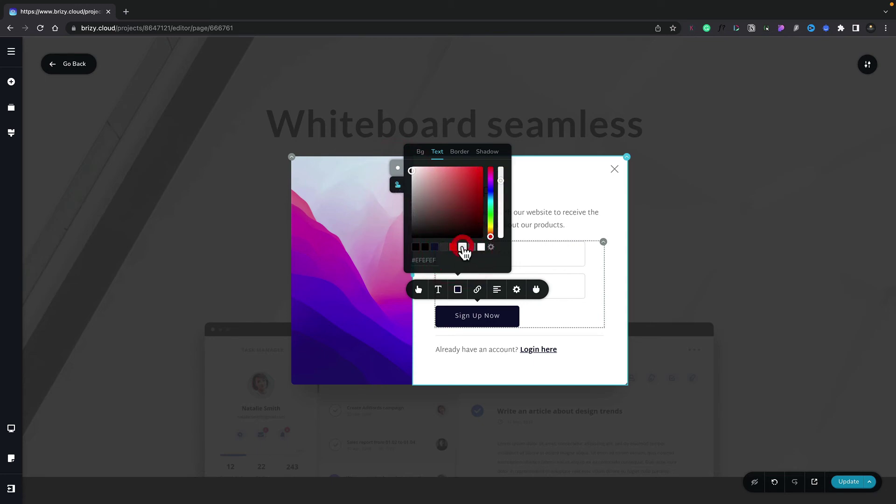
click(420, 152)
click(451, 248)
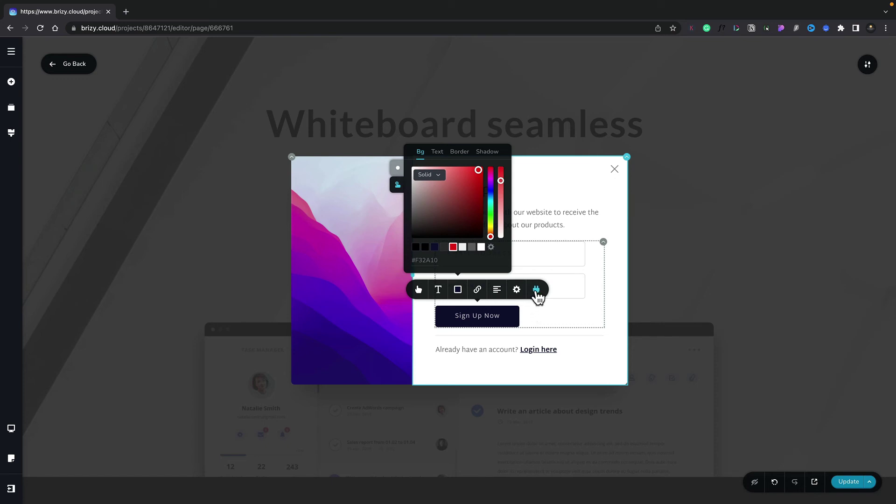
click(536, 290)
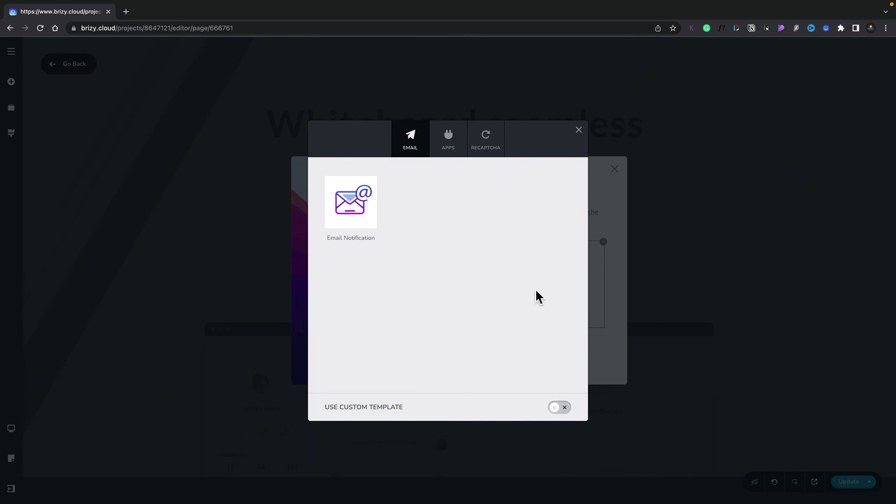
click(447, 139)
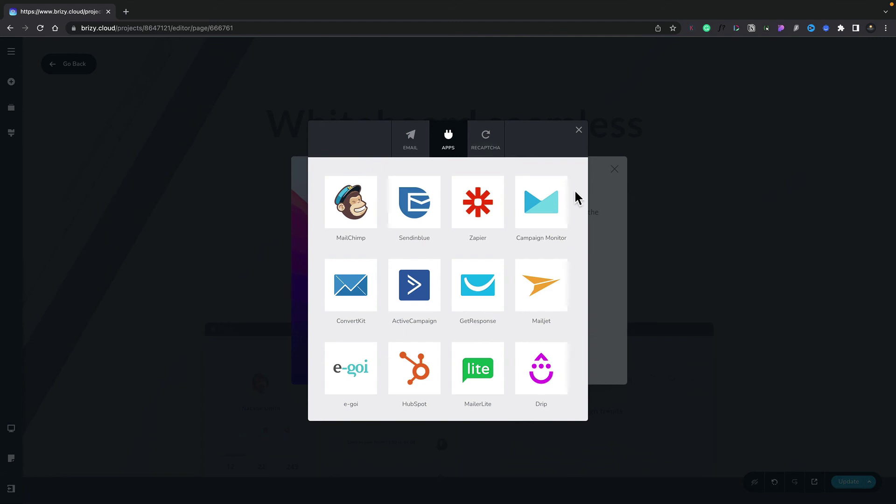
click(579, 130)
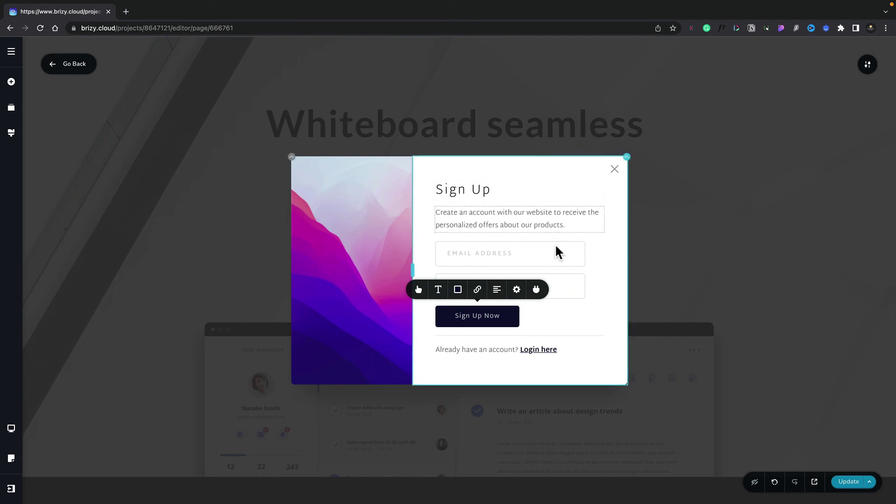
Step: Publish with Update, open the live site, and click Subscribe Now to confirm the Sign Up popup
click(849, 484)
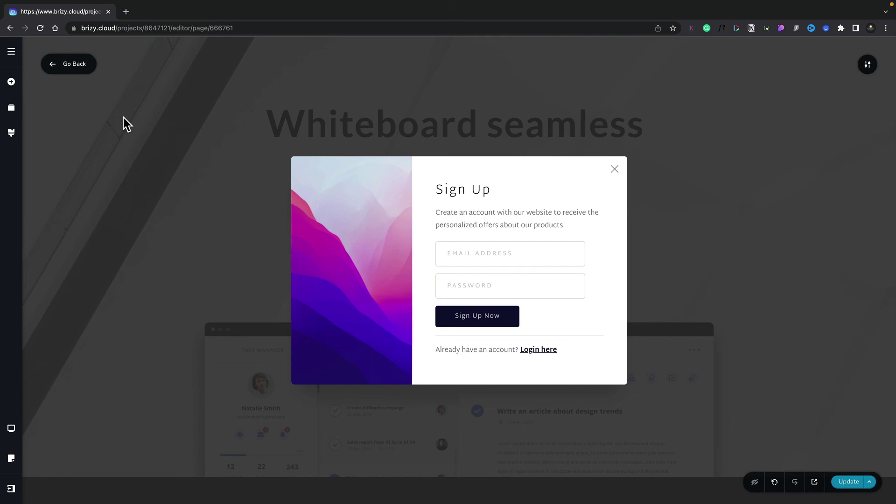
click(71, 69)
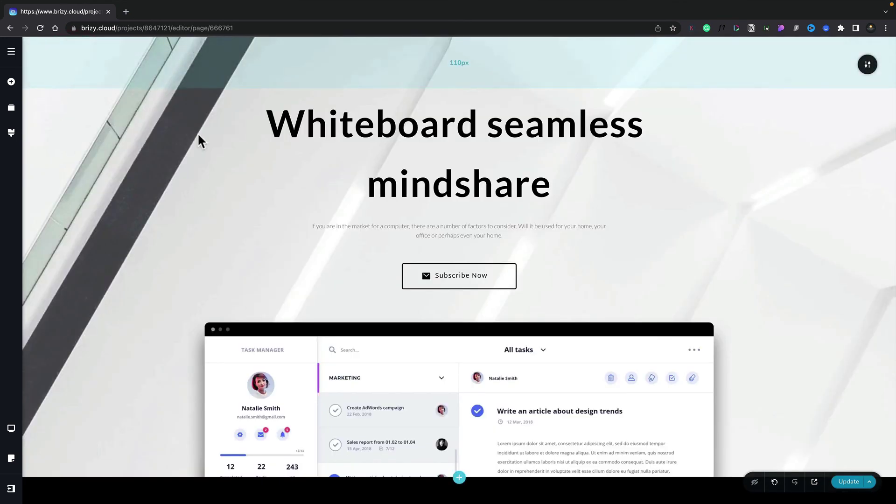
click(815, 482)
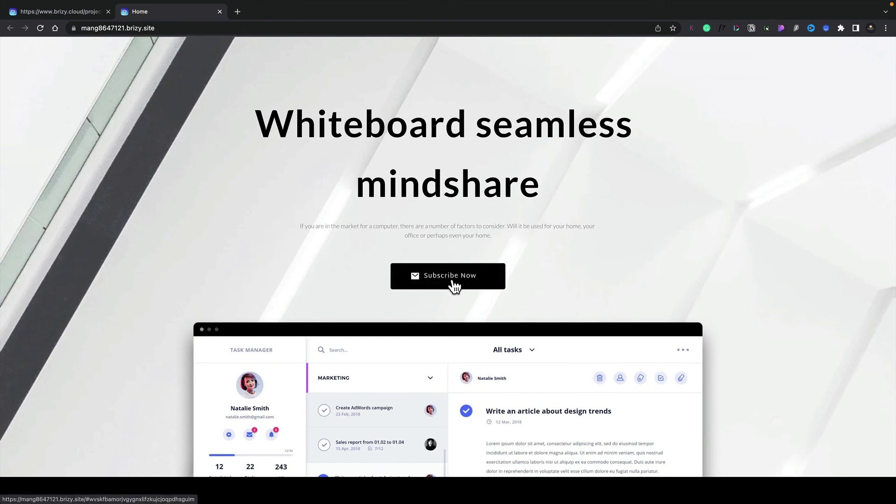
click(452, 280)
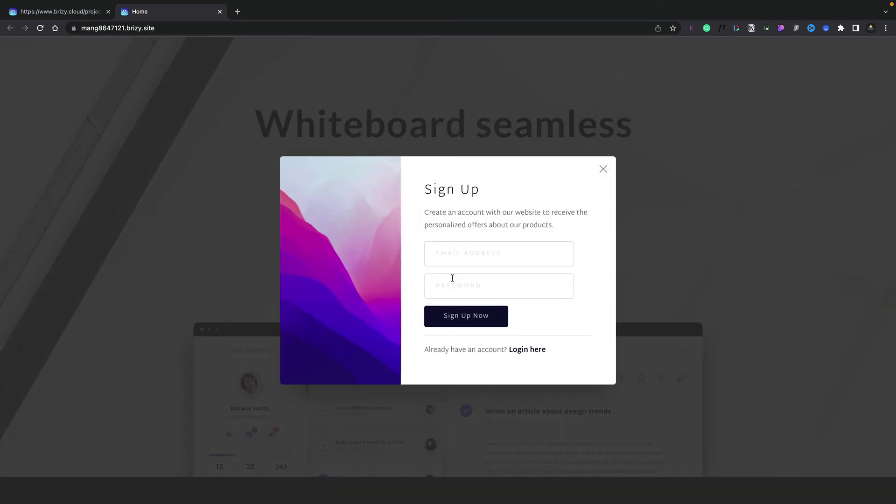